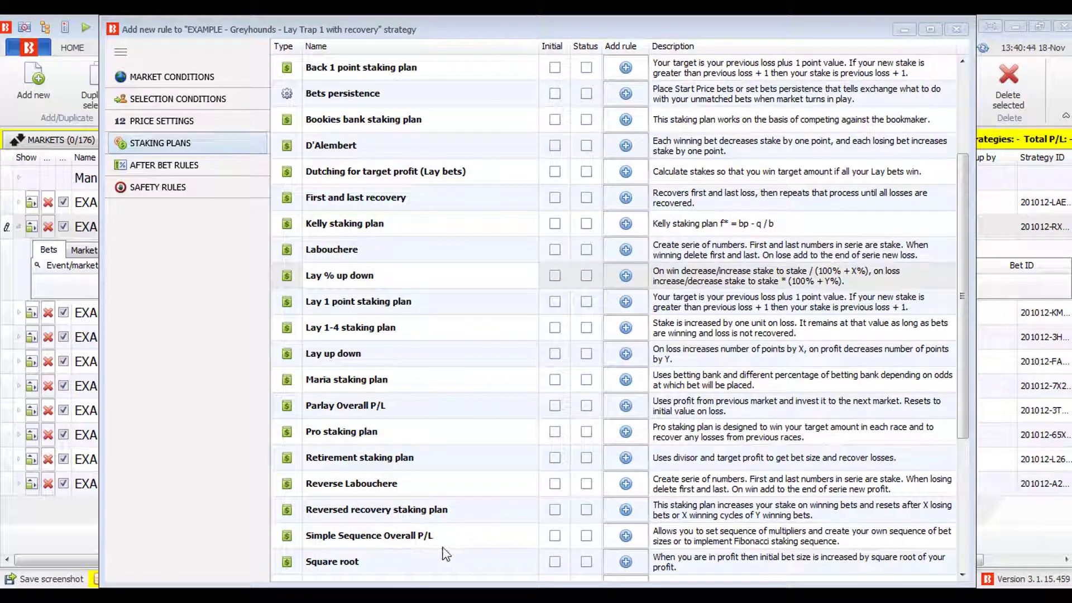
# Step: Add the Simple Sequence Overall P/L staking plan with multipliers 1, 2, 3, 5, 8 and 13 for six consecutive markets
pyautogui.click(624, 538)
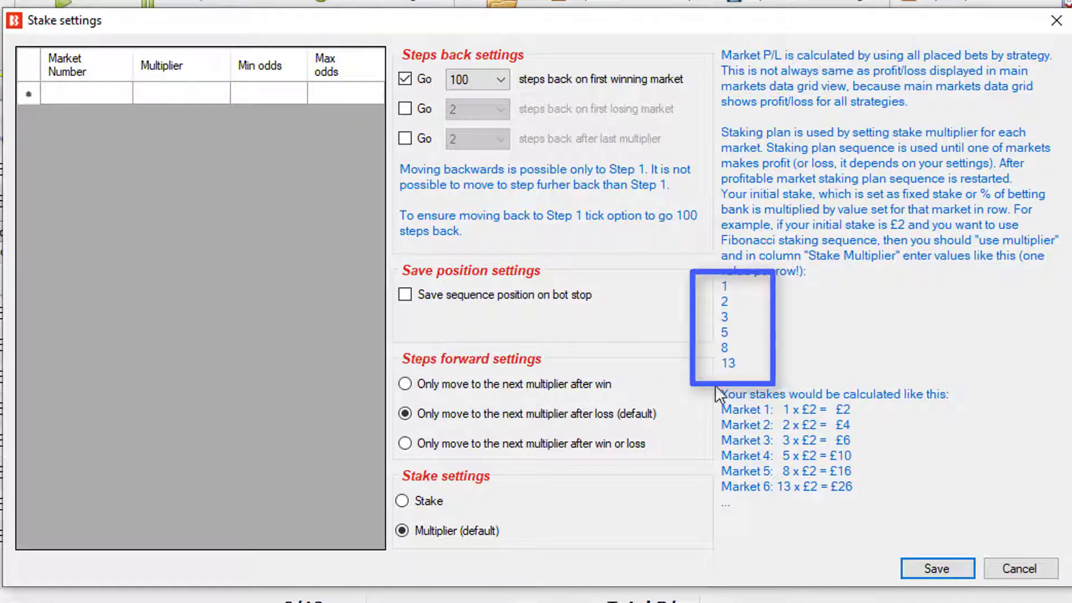
pyautogui.click(76, 94)
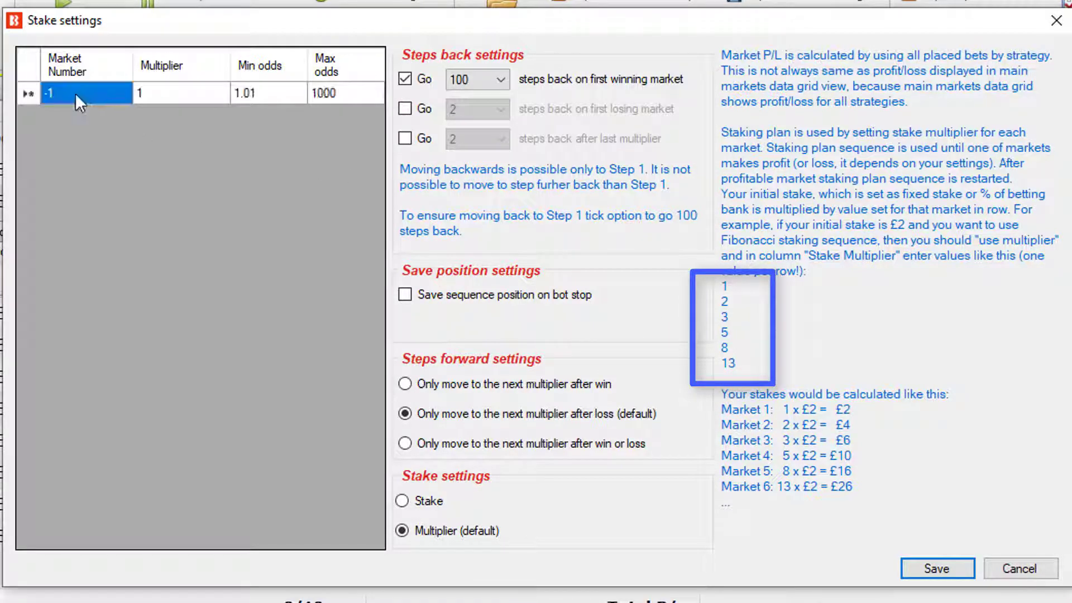
pyautogui.click(150, 95)
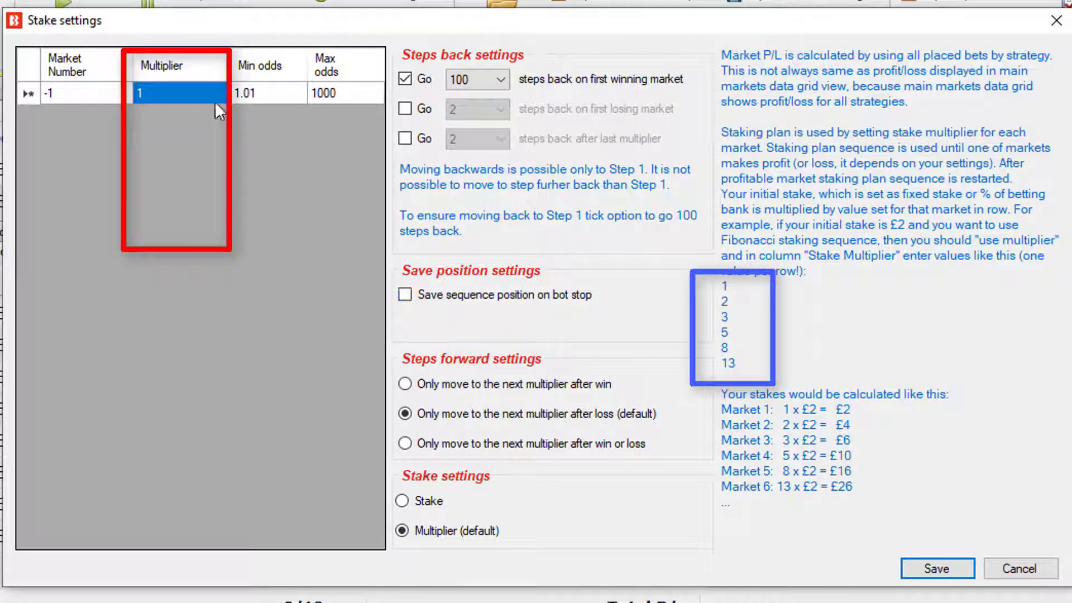
pyautogui.write('1')
pyautogui.click(146, 113)
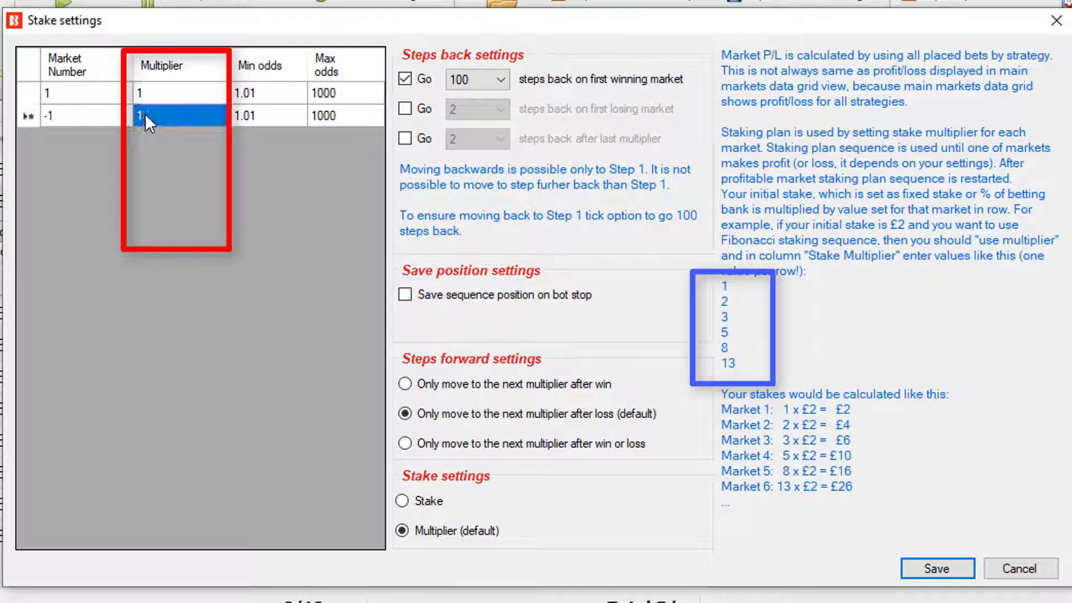
pyautogui.write('2')
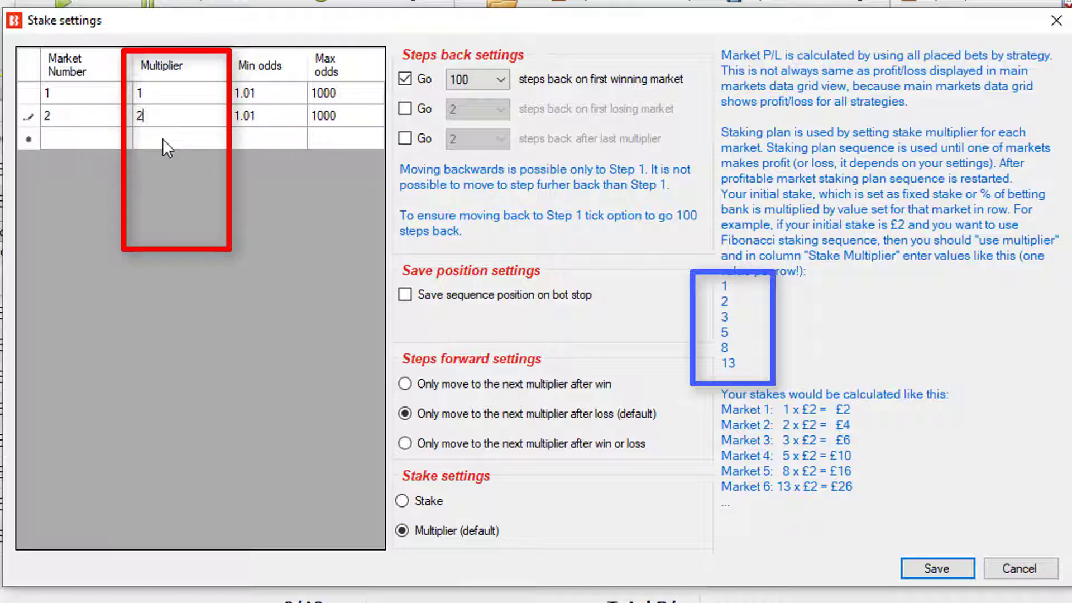
pyautogui.click(163, 139)
pyautogui.write('3')
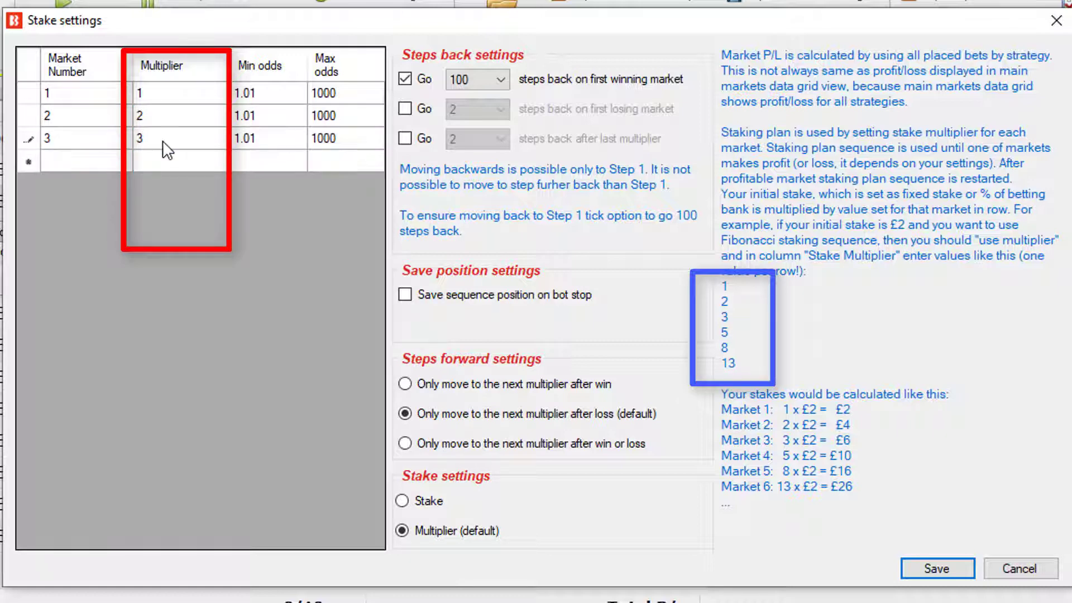
pyautogui.click(167, 163)
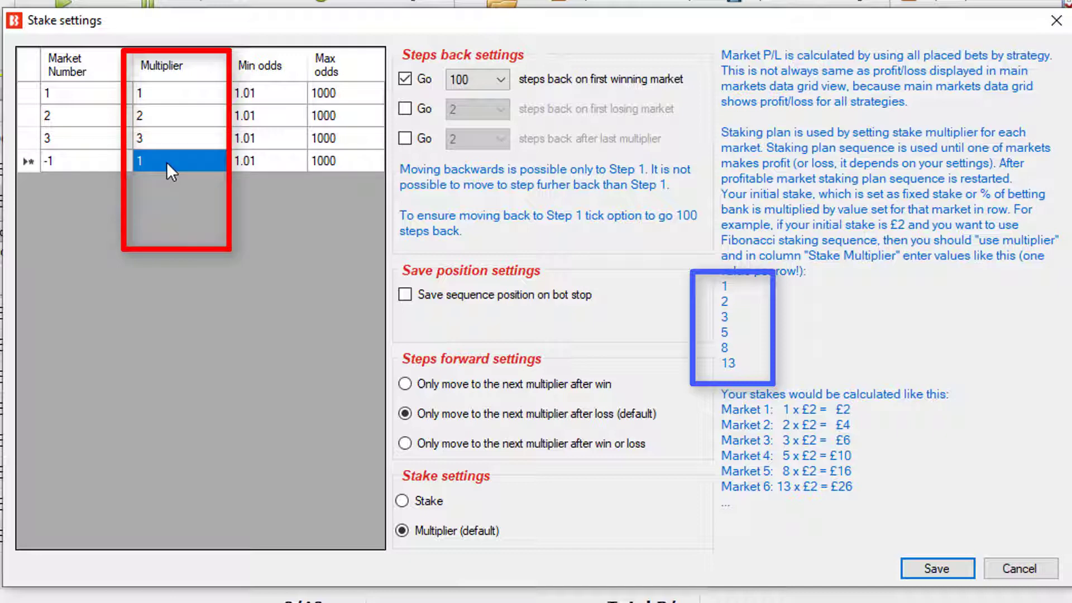
pyautogui.write('5')
pyautogui.click(173, 186)
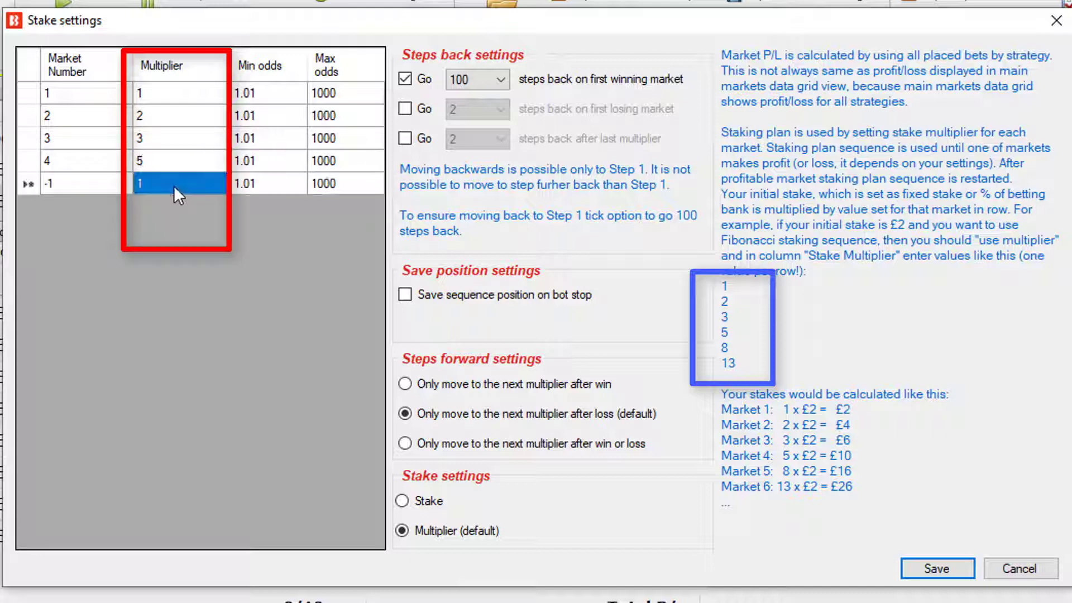
pyautogui.write('8')
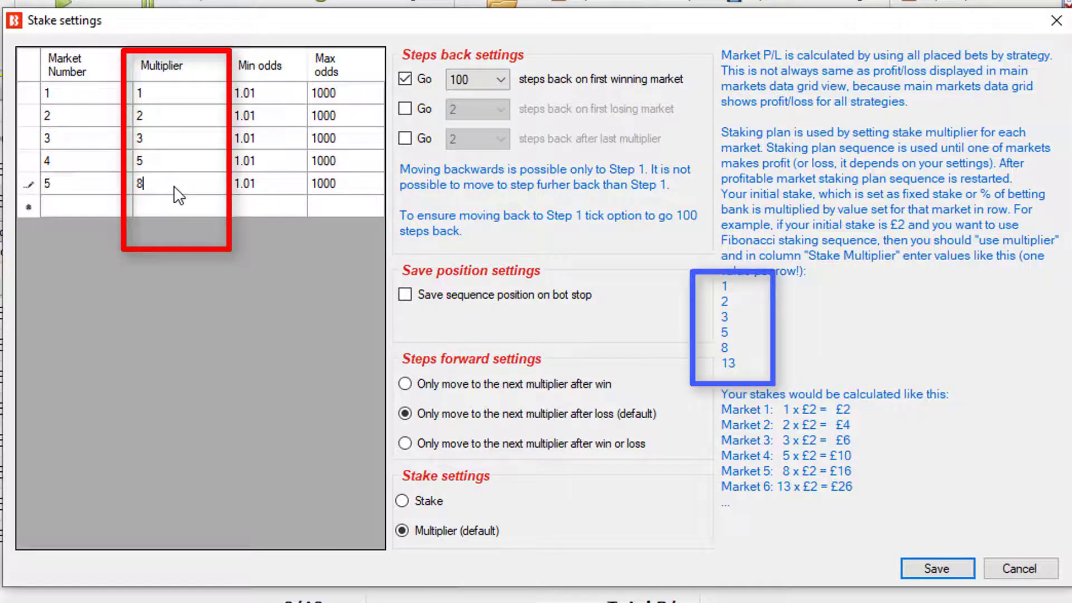
pyautogui.click(174, 203)
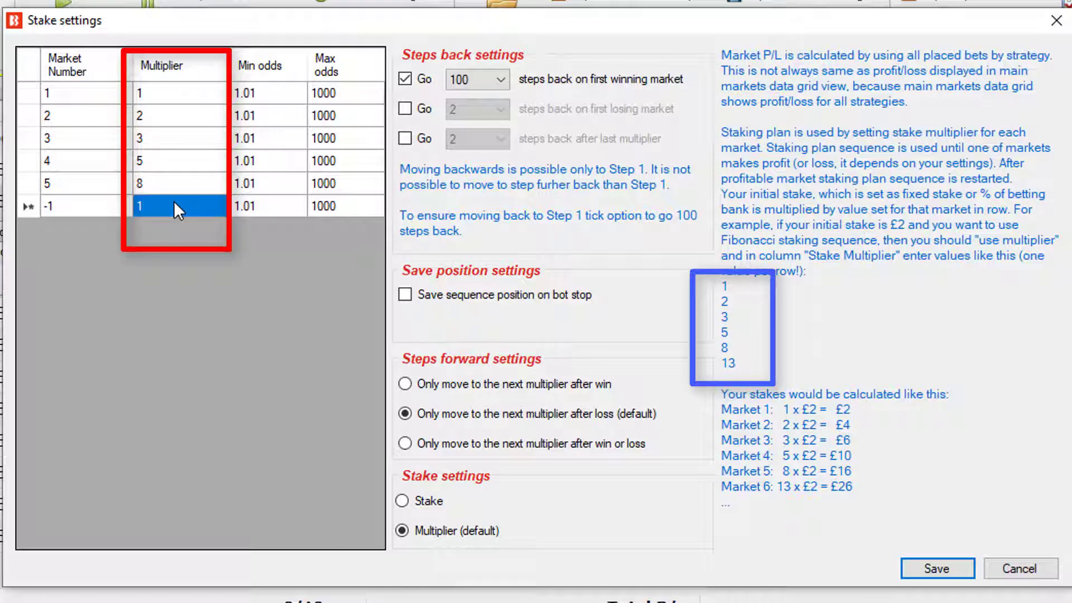
pyautogui.write('13')
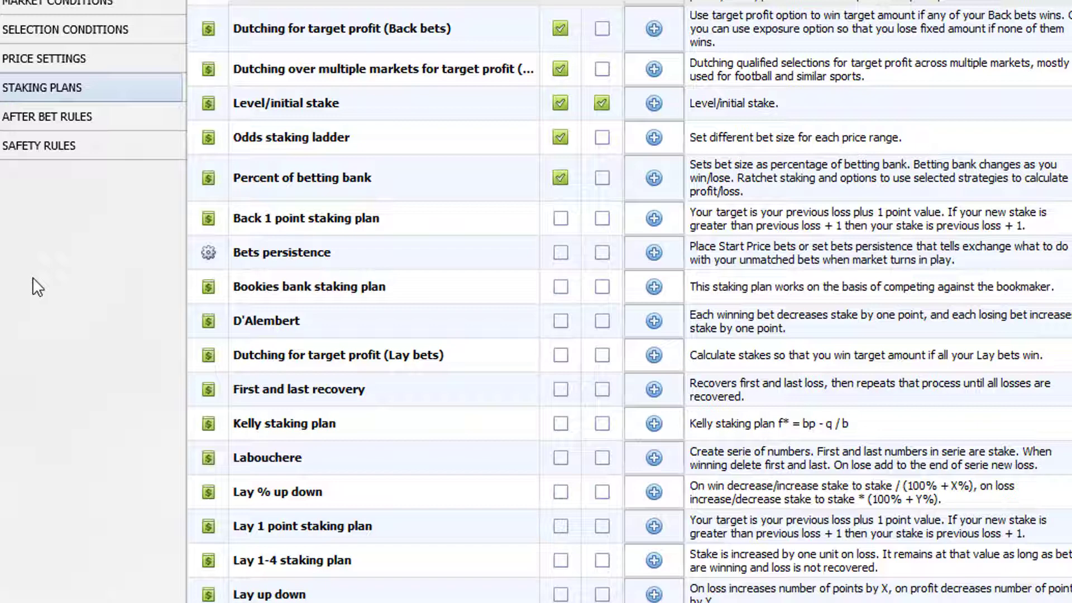
# Step: Add the Odds staking ladder rule and make it use a multiplier instead of a stake
pyautogui.click(653, 138)
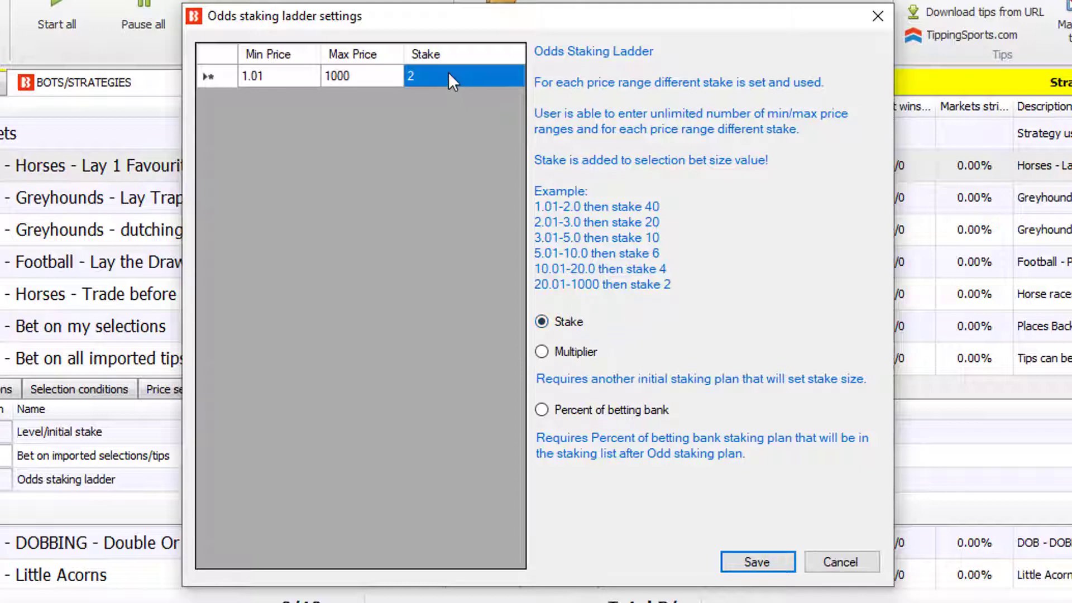
pyautogui.click(573, 352)
pyautogui.click(573, 320)
pyautogui.click(576, 353)
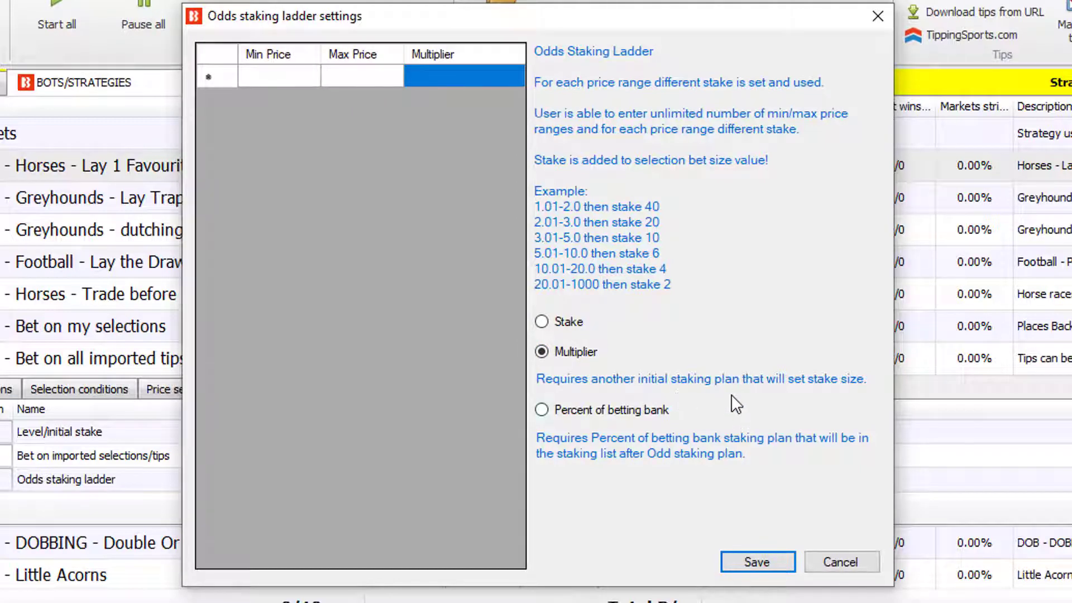
pyautogui.click(656, 416)
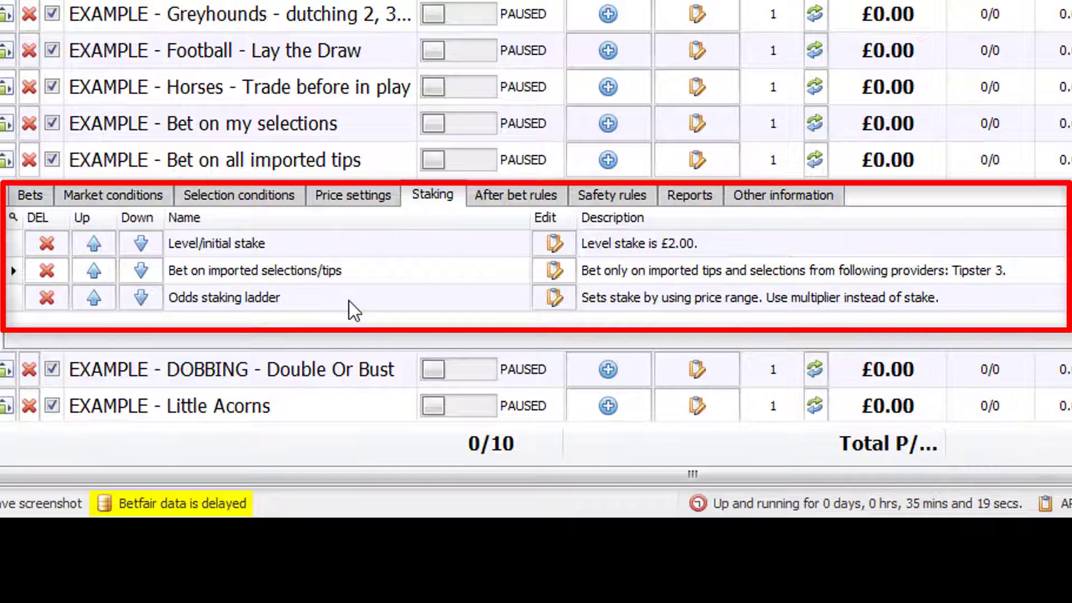
# Step: Open the settings of the Bet on imported selections/tips rule to examine its provider and ignore-field options
pyautogui.scroll(2, 350, 300)
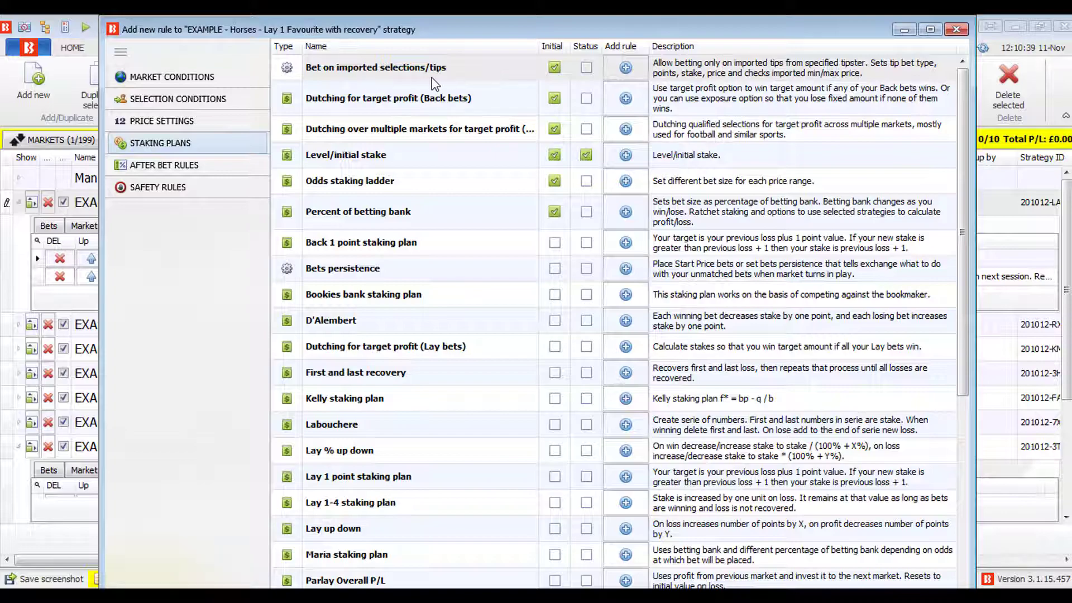
pyautogui.click(625, 67)
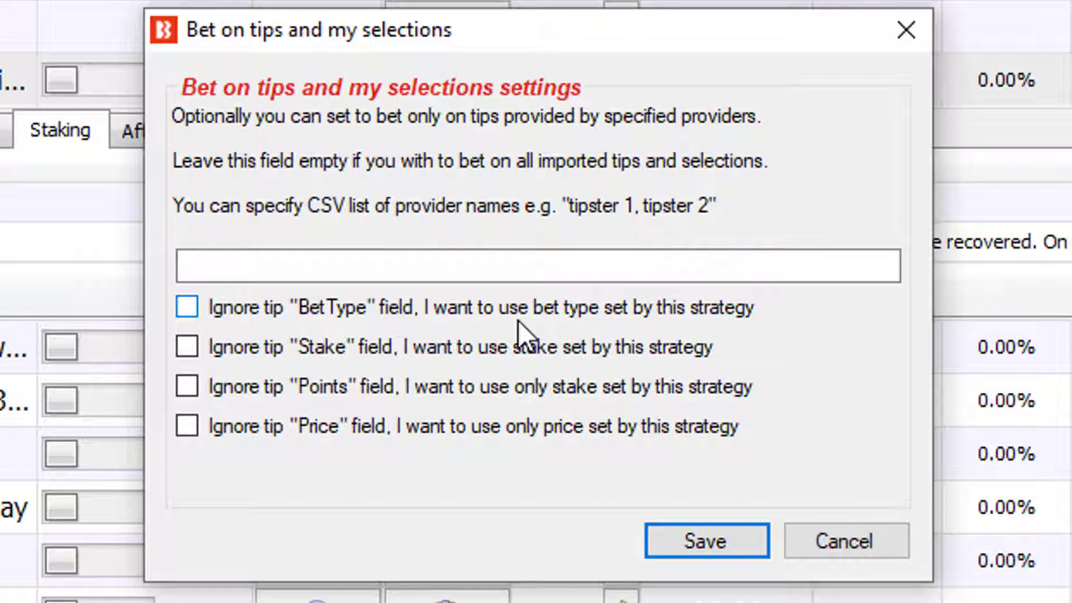
pyautogui.press('Tab')
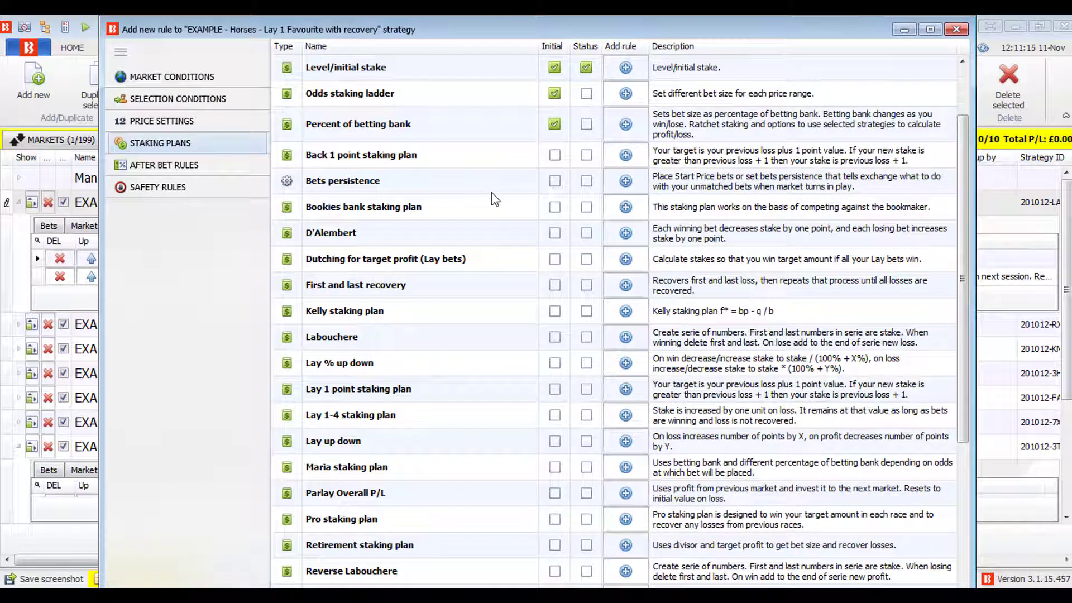
# Step: Try the Keep and Take SP options of the Bets persistence rule and the option for placing Betfair Start Price bets
pyautogui.click(644, 183)
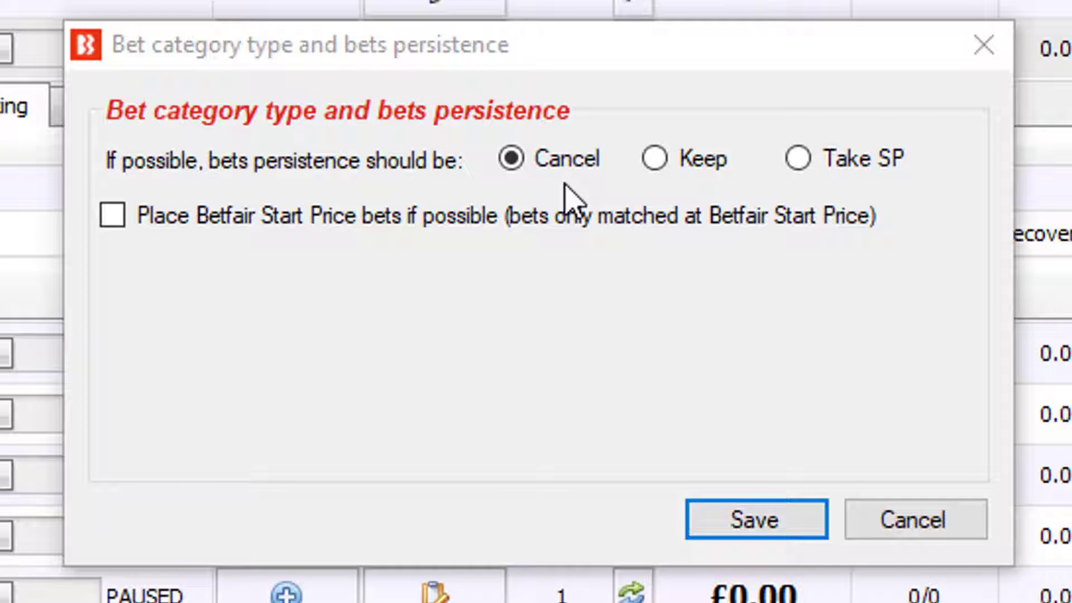
pyautogui.click(706, 167)
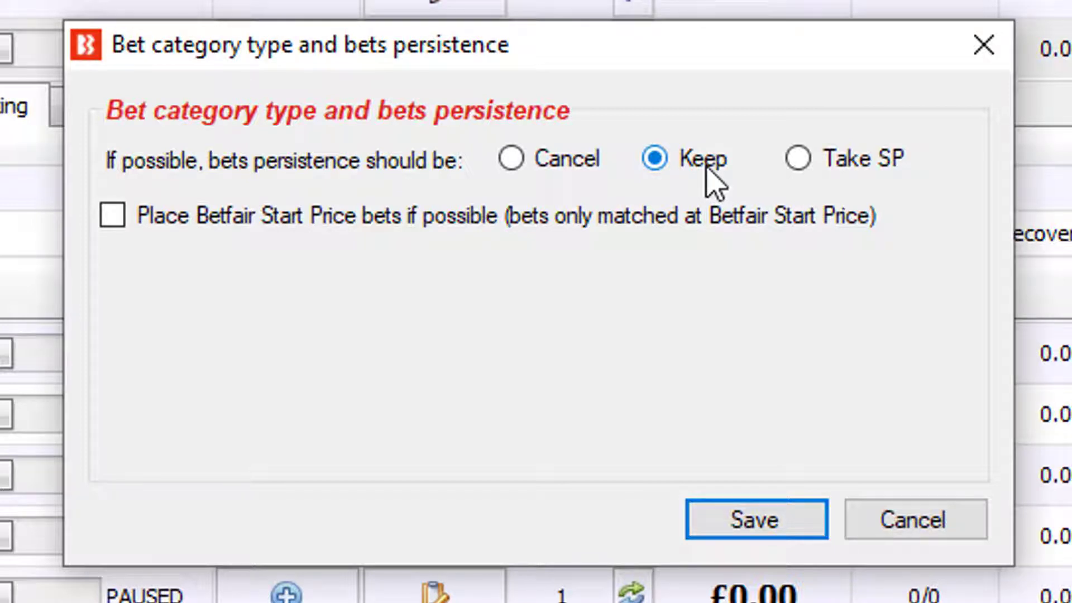
pyautogui.click(841, 178)
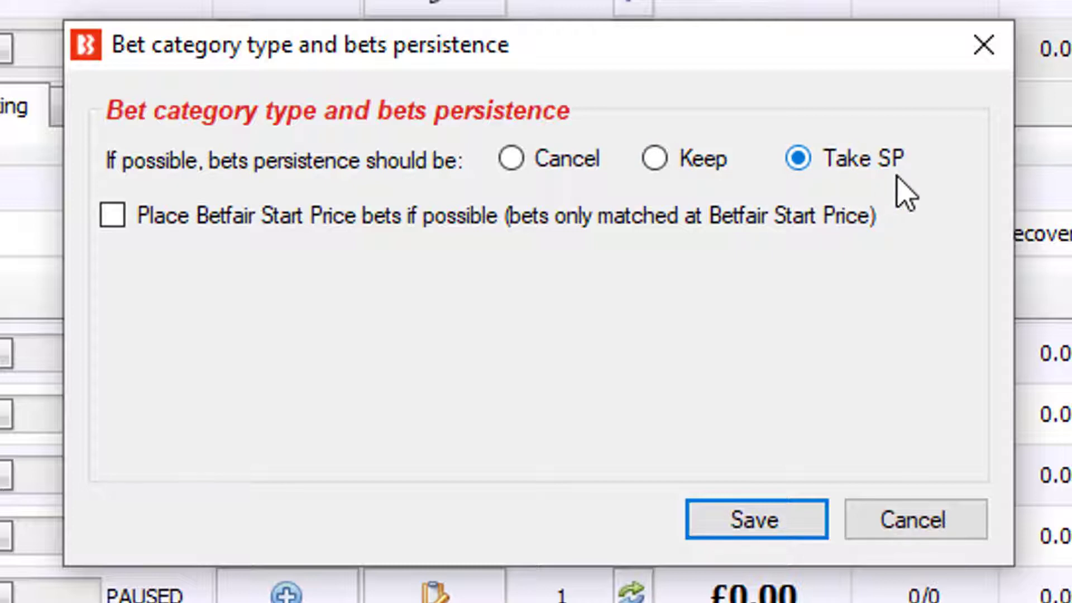
pyautogui.click(254, 221)
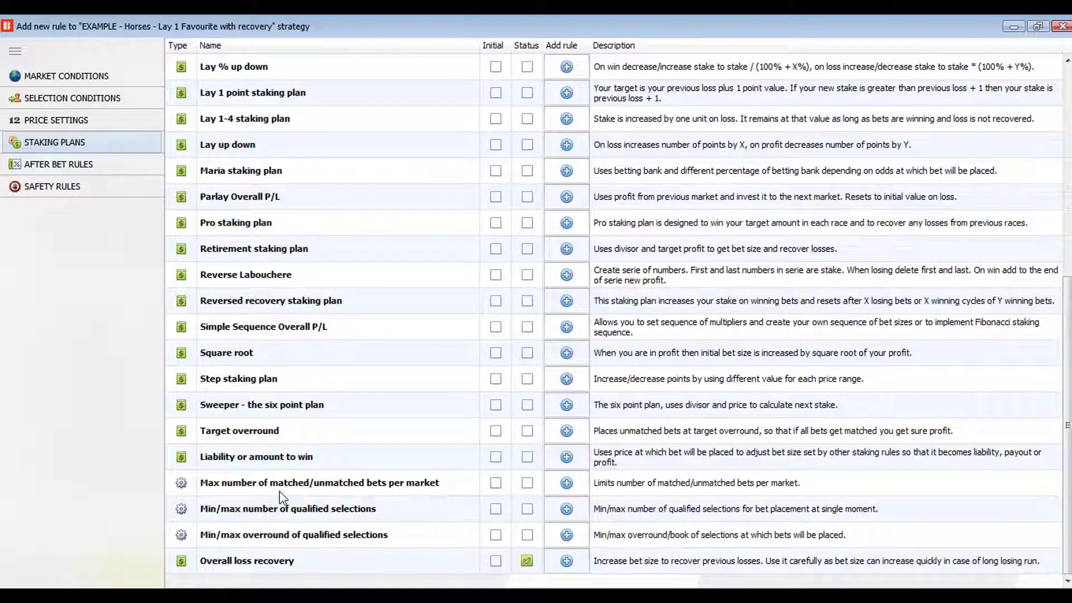
# Step: Examine the rules for max matched/unmatched bets per market and for min/max number and overround of qualified selections
pyautogui.click(567, 484)
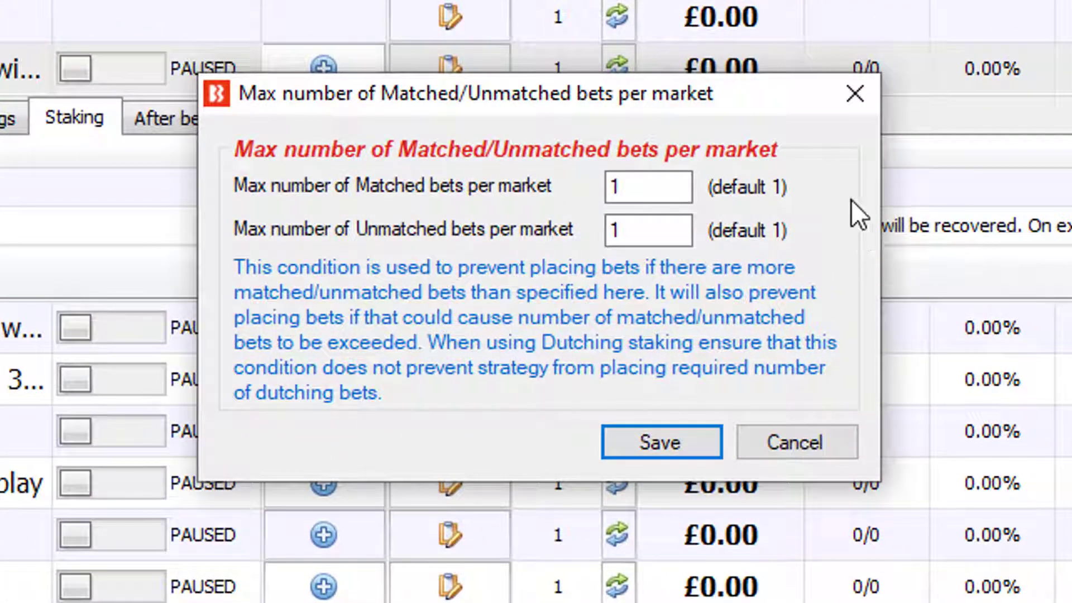
pyautogui.click(660, 443)
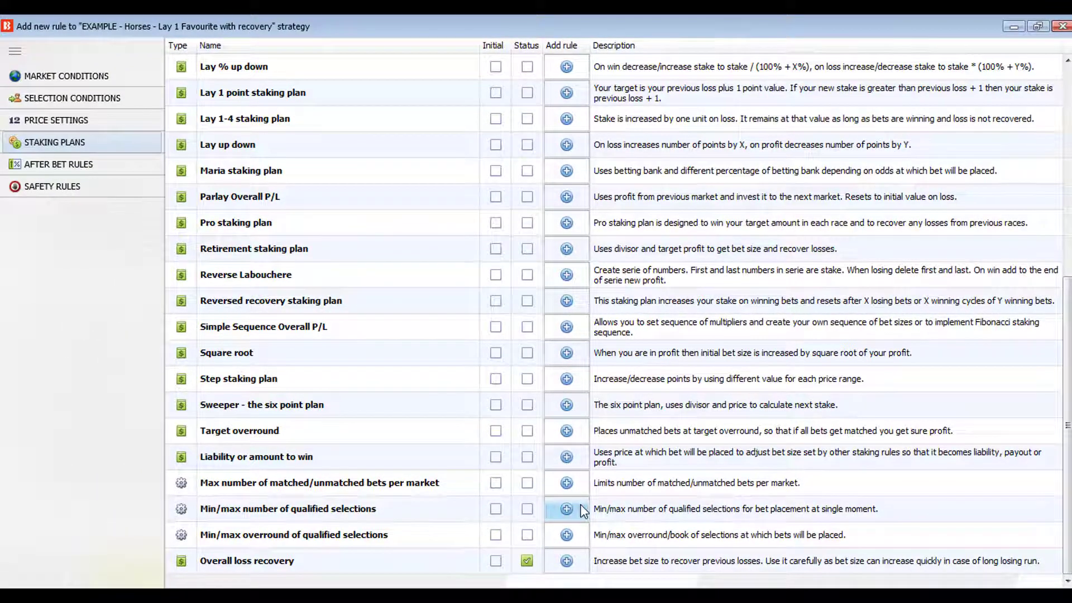
pyautogui.click(566, 509)
pyautogui.click(566, 536)
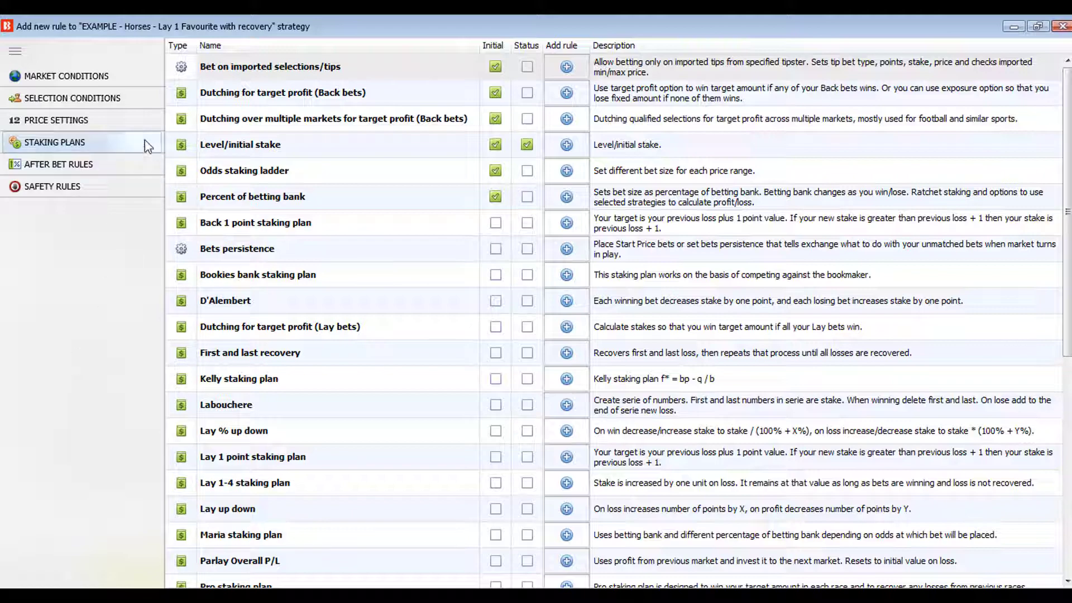
# Step: Examine the Unsettled markets condition and the max number of bets per runner for the Horses - Lay 1 Favourite with recovery strategy
pyautogui.click(124, 76)
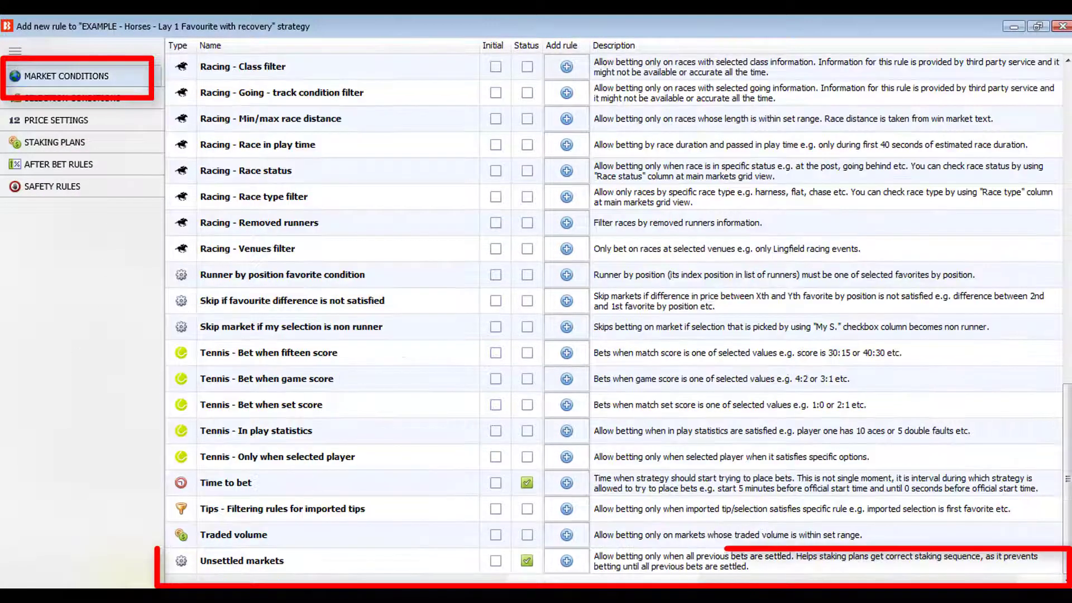
pyautogui.click(391, 566)
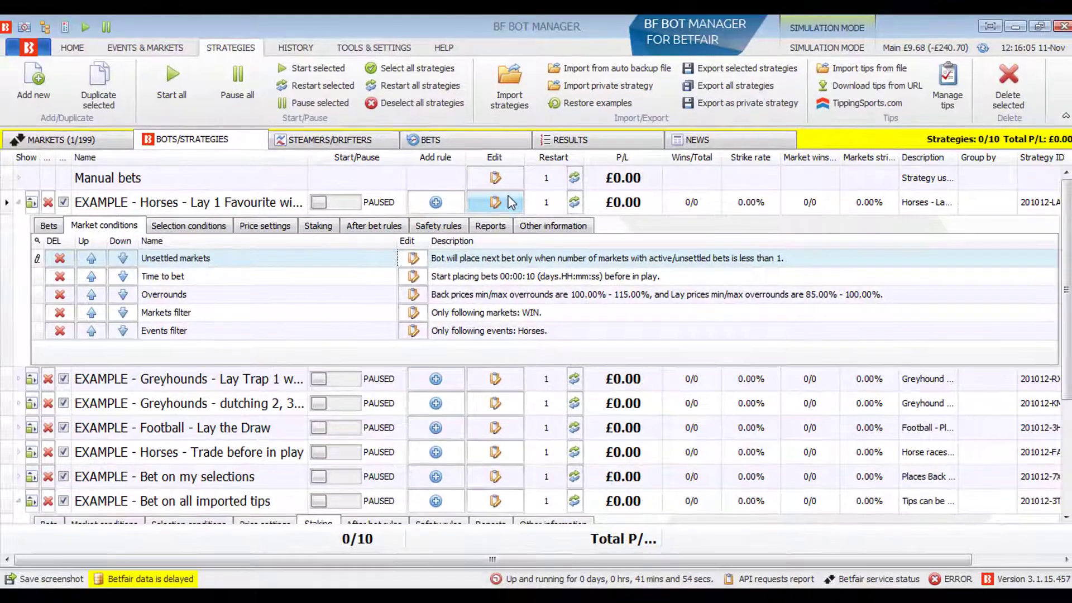
pyautogui.click(510, 202)
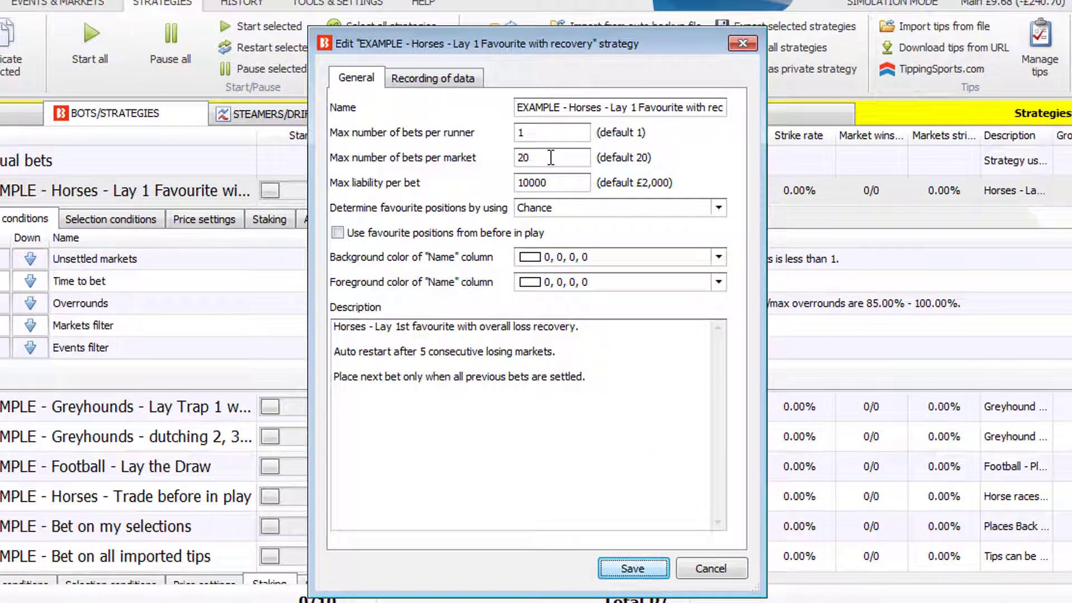
pyautogui.doubleClick(541, 137)
pyautogui.click(542, 136)
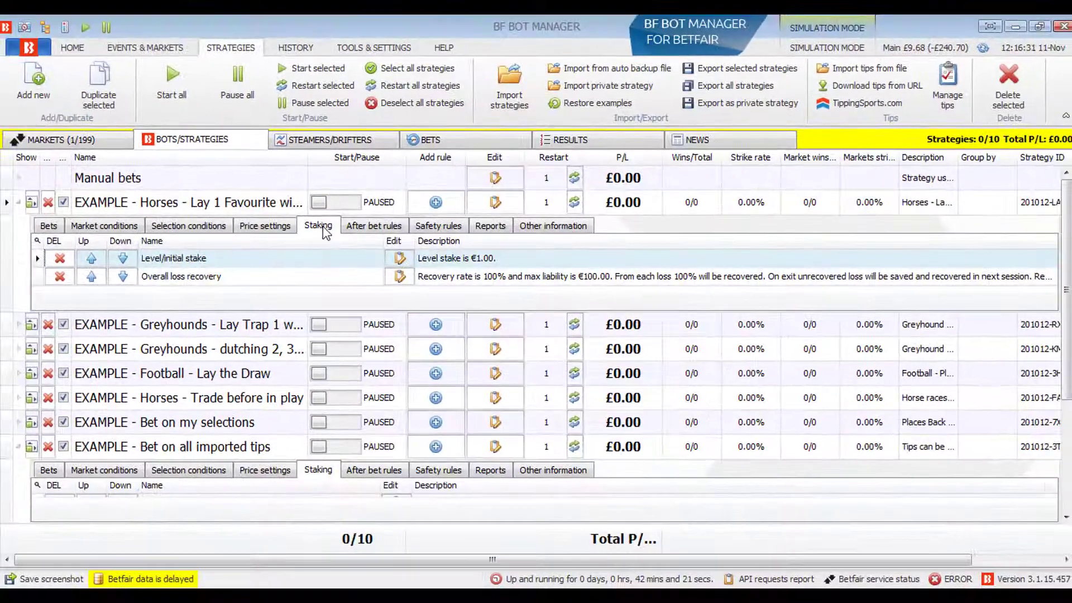
# Step: Check the simulation mode switch, and look through all staking plans available to the Horses - Lay 1 Favourite strategy in an enlarged window
pyautogui.click(81, 51)
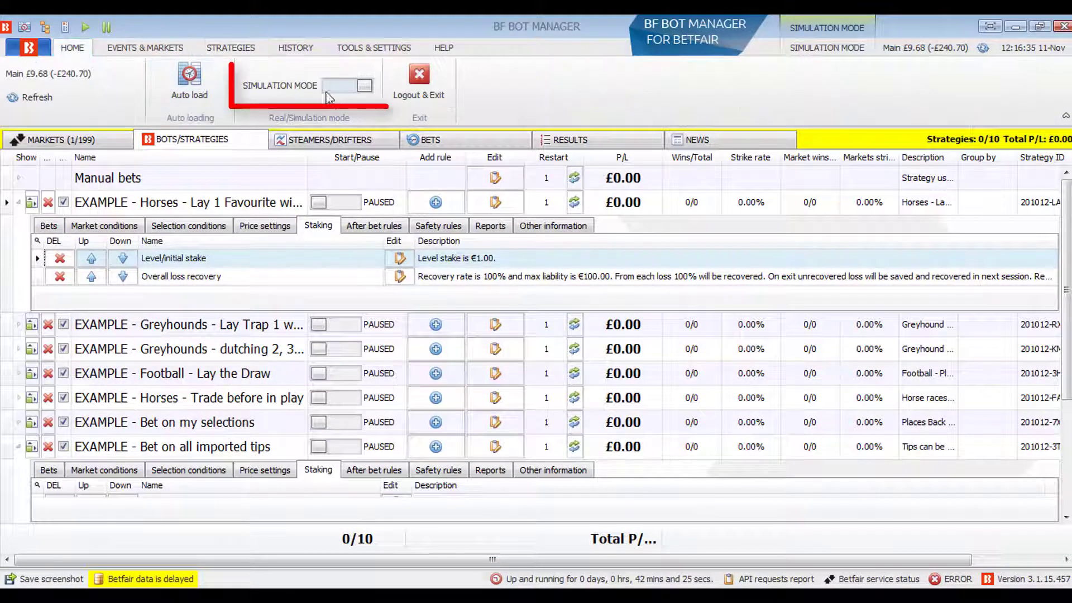
pyautogui.moveTo(314, 92)
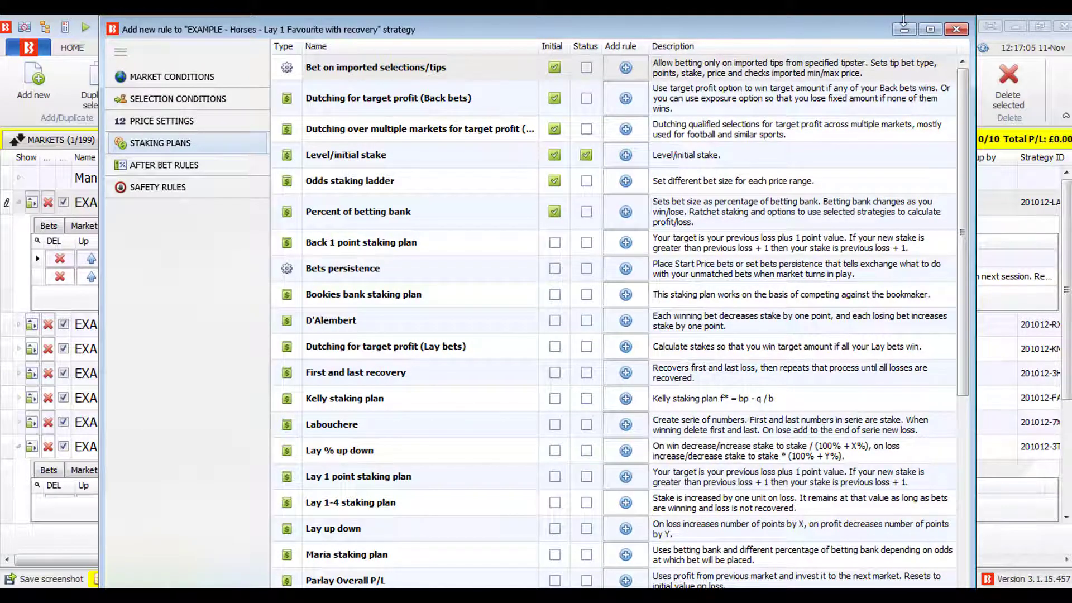
pyautogui.click(930, 29)
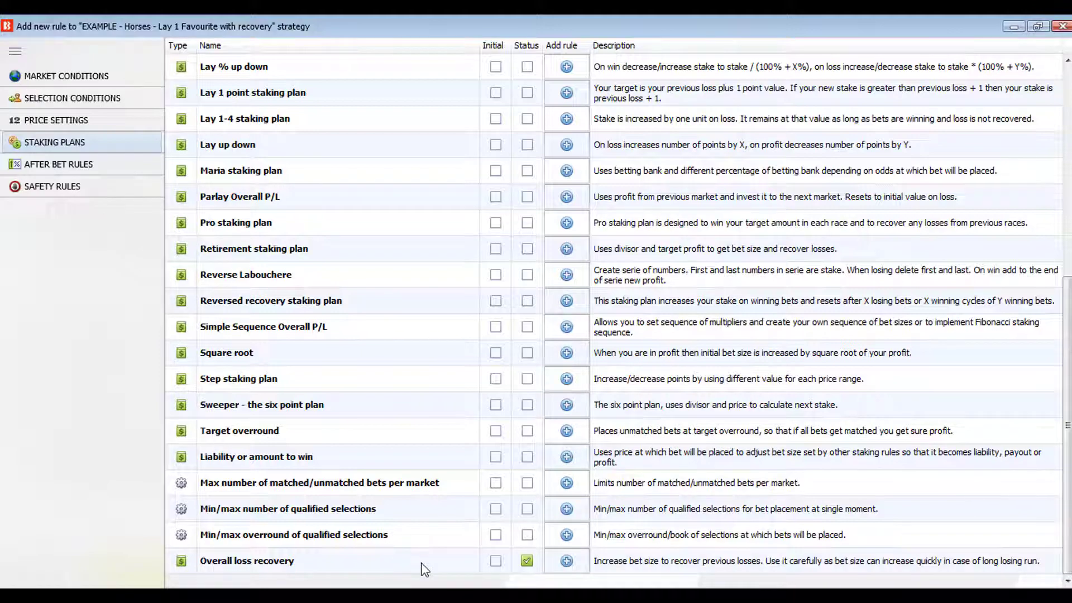
pyautogui.scroll(5, 425, 569)
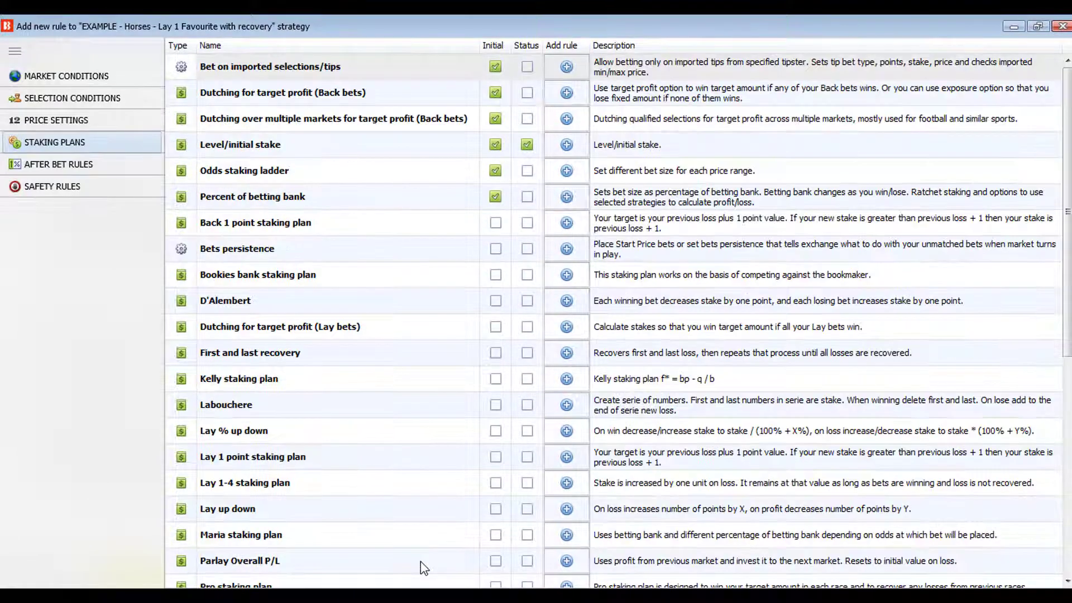